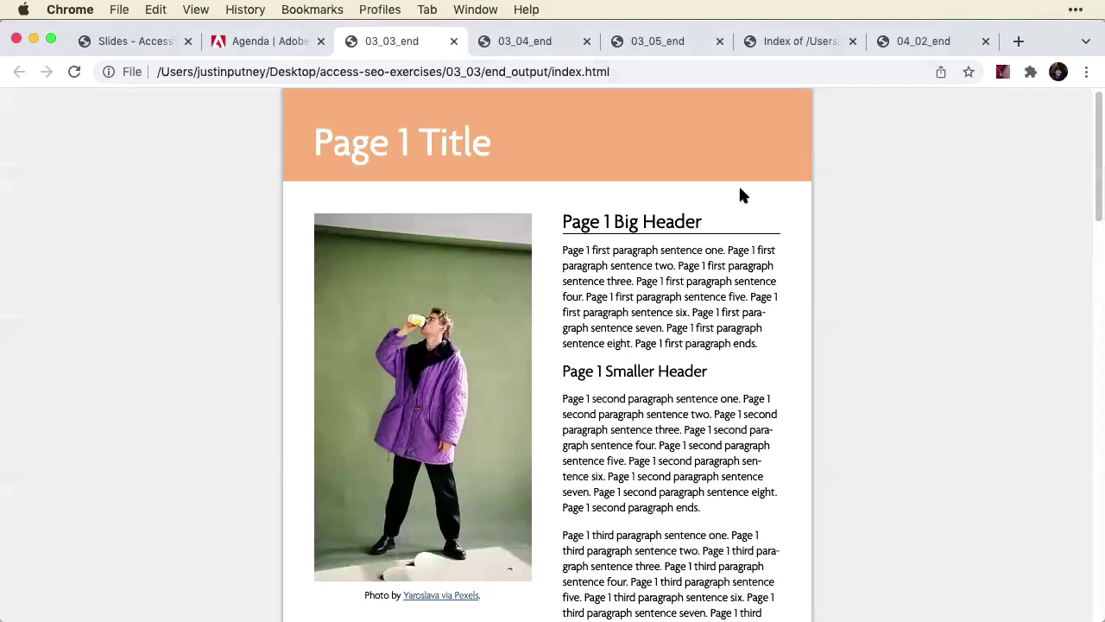
# Step: Inspect the Page 1 Big Header in Chrome DevTools to see it is a paragraph element
pyautogui.tripleClick(628, 223)
pyautogui.rightClick(628, 223)
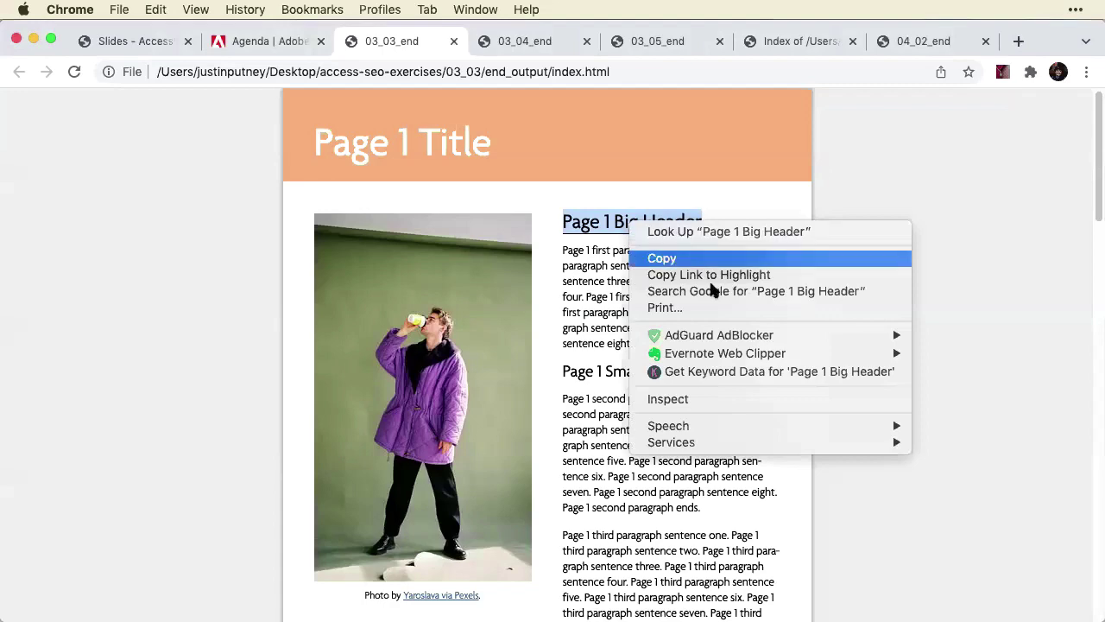
pyautogui.click(723, 398)
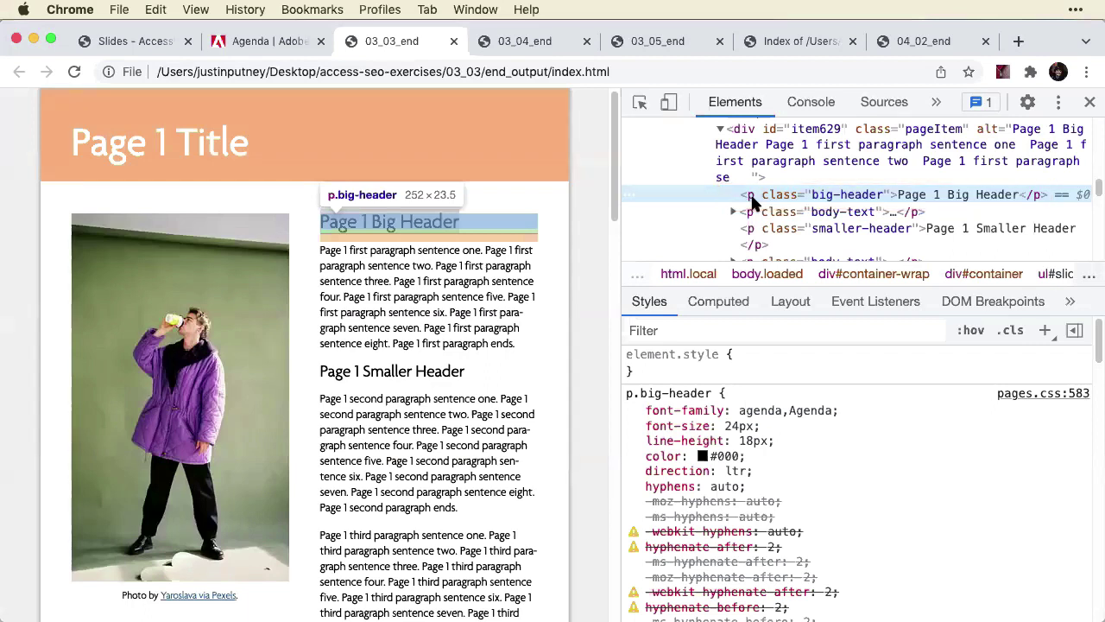
# Step: Inspect the page title to reveal its p.page-heading element rather than a heading tag
pyautogui.doubleClick(182, 134)
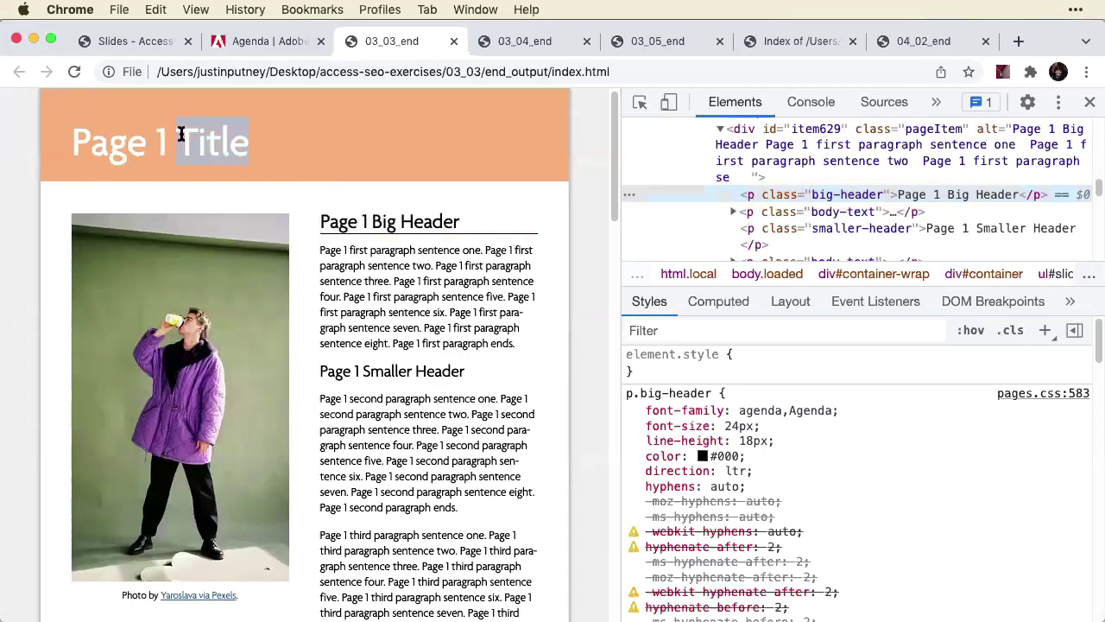
pyautogui.rightClick(182, 140)
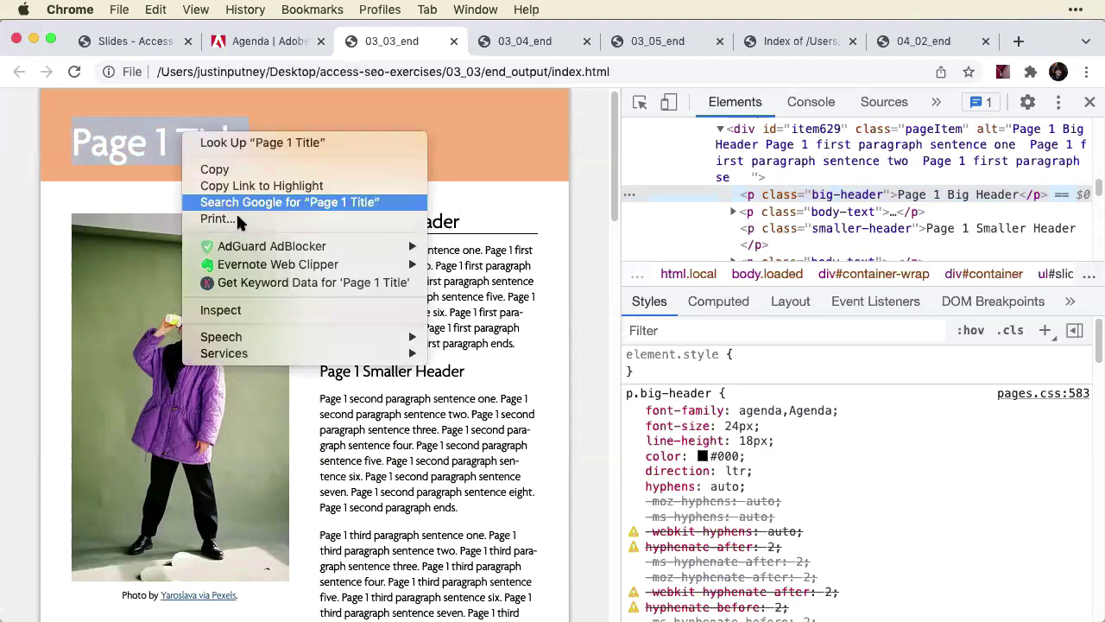
pyautogui.click(259, 309)
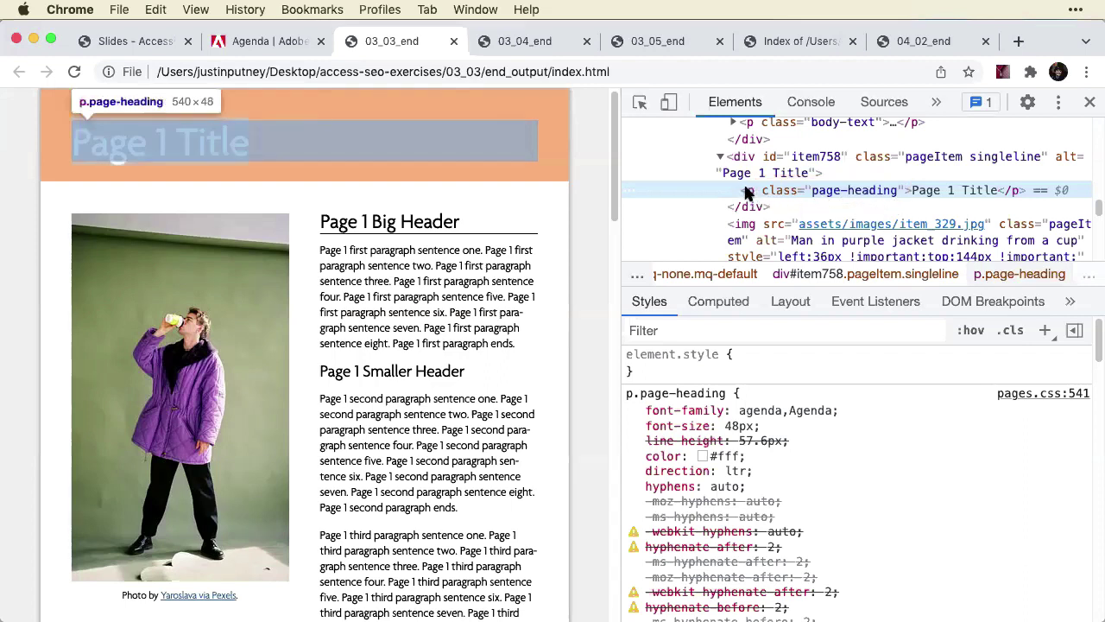
pyautogui.press('super+Tab')
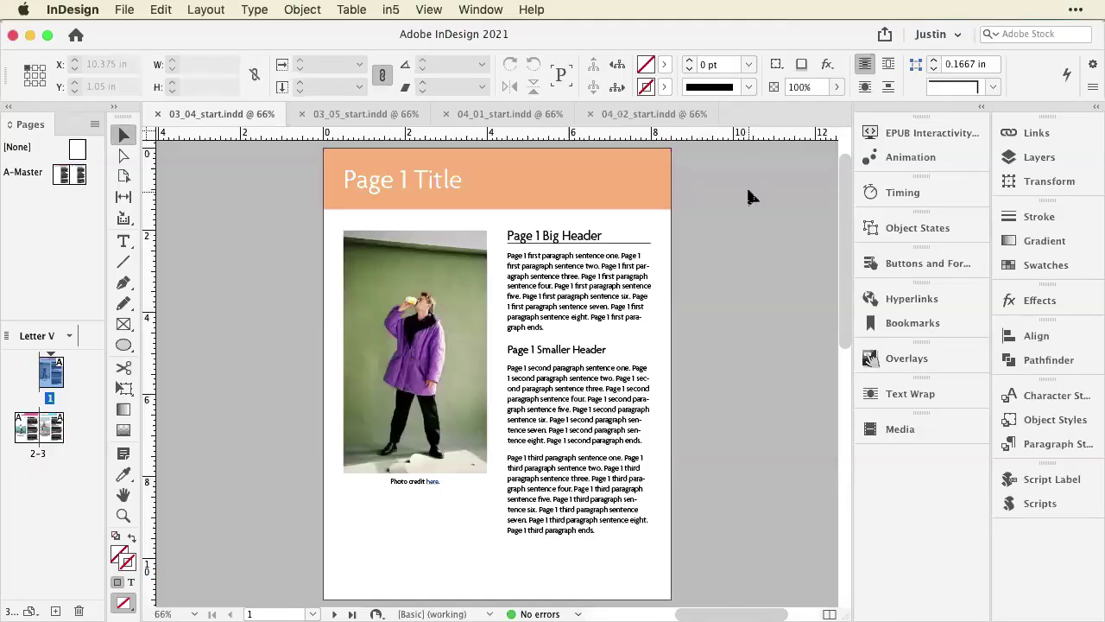
# Step: Float and enlarge the Paragraph Styles panel, then place the cursor in the Big Header to show its big header style
pyautogui.click(1042, 446)
pyautogui.moveTo(884, 388); pyautogui.dragTo(631, 217)
pyautogui.click(1089, 419)
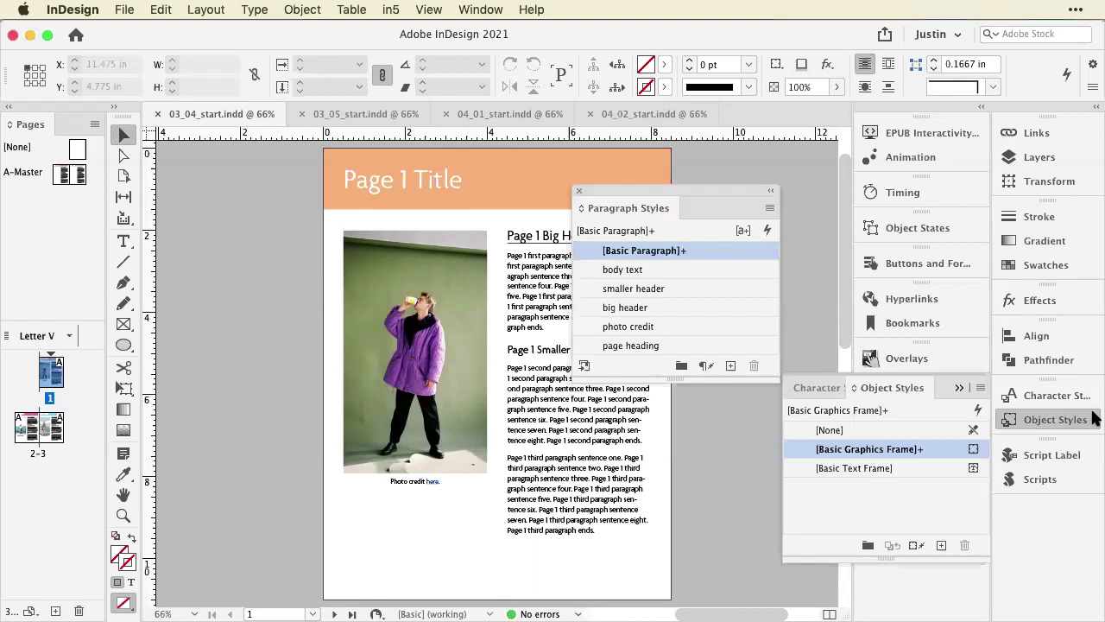
pyautogui.click(1078, 416)
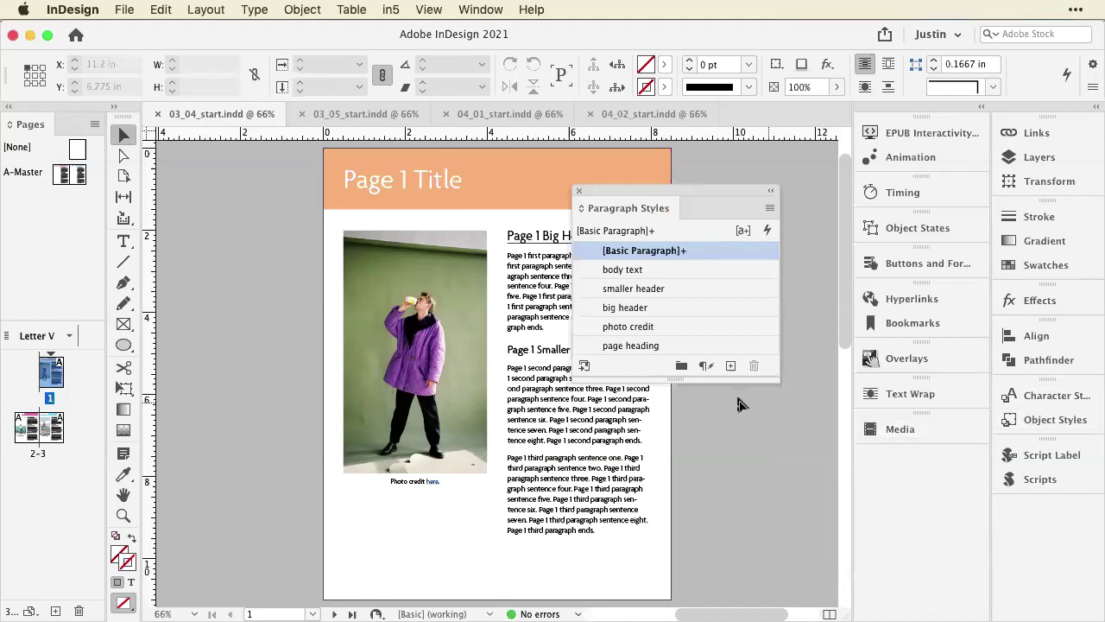
pyautogui.moveTo(678, 381); pyautogui.dragTo(703, 442)
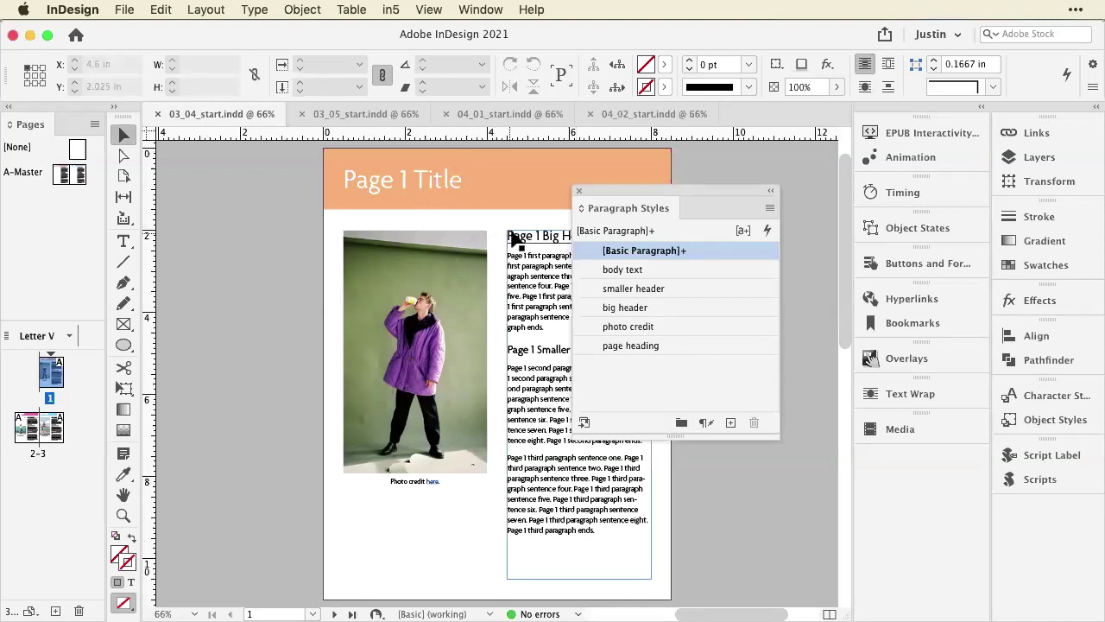
pyautogui.doubleClick(514, 241)
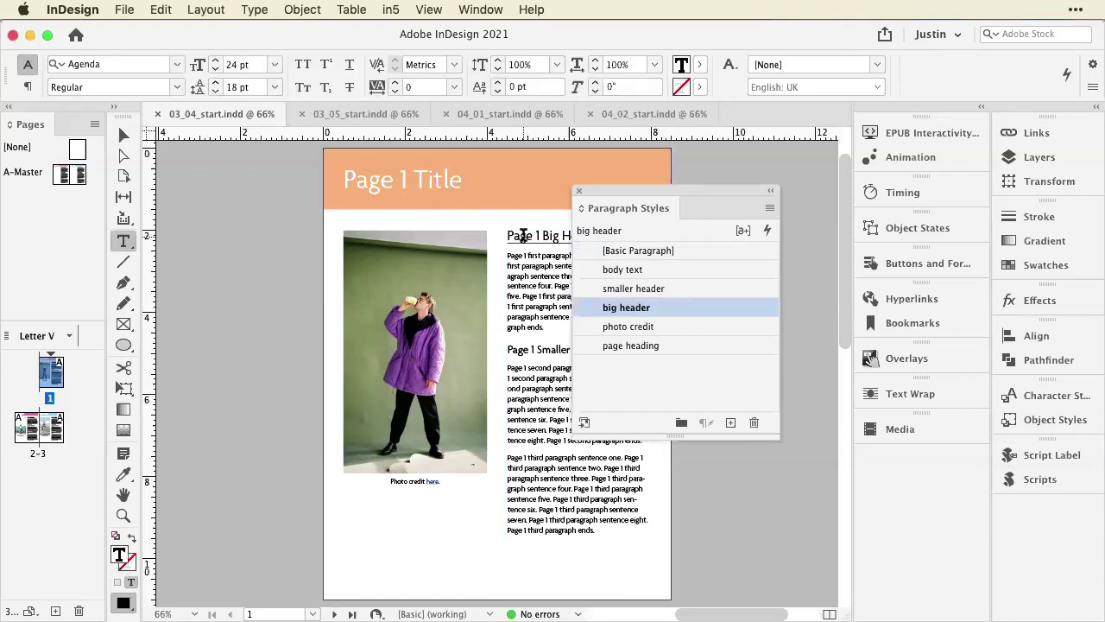
pyautogui.click(524, 235)
# Step: Open the big header style's options at the Export Tagging section
pyautogui.rightClick(667, 307)
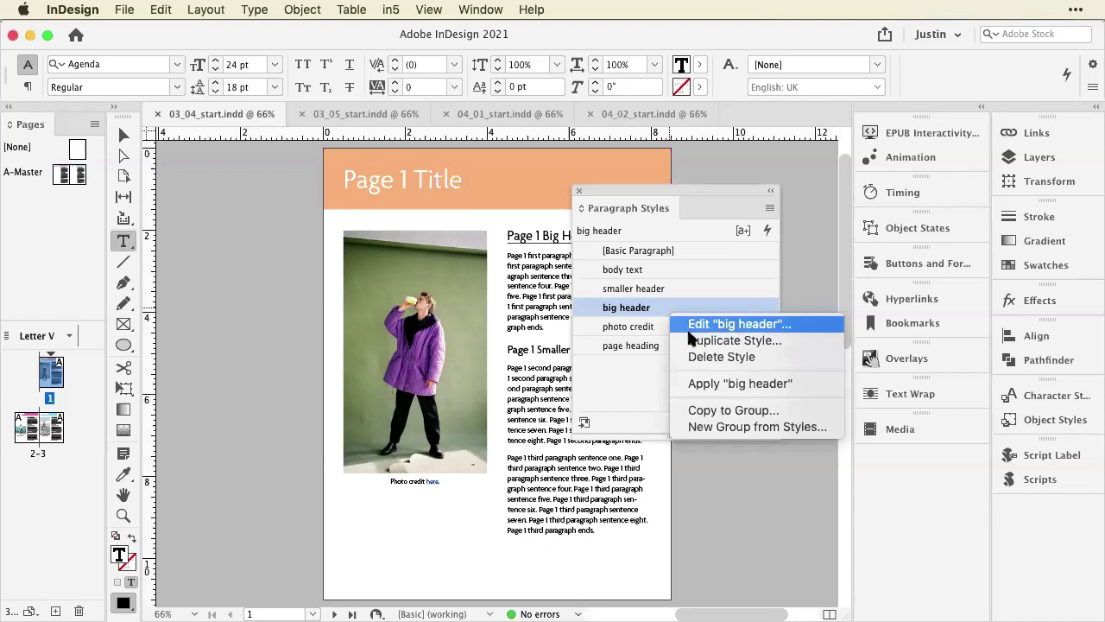
pyautogui.click(698, 325)
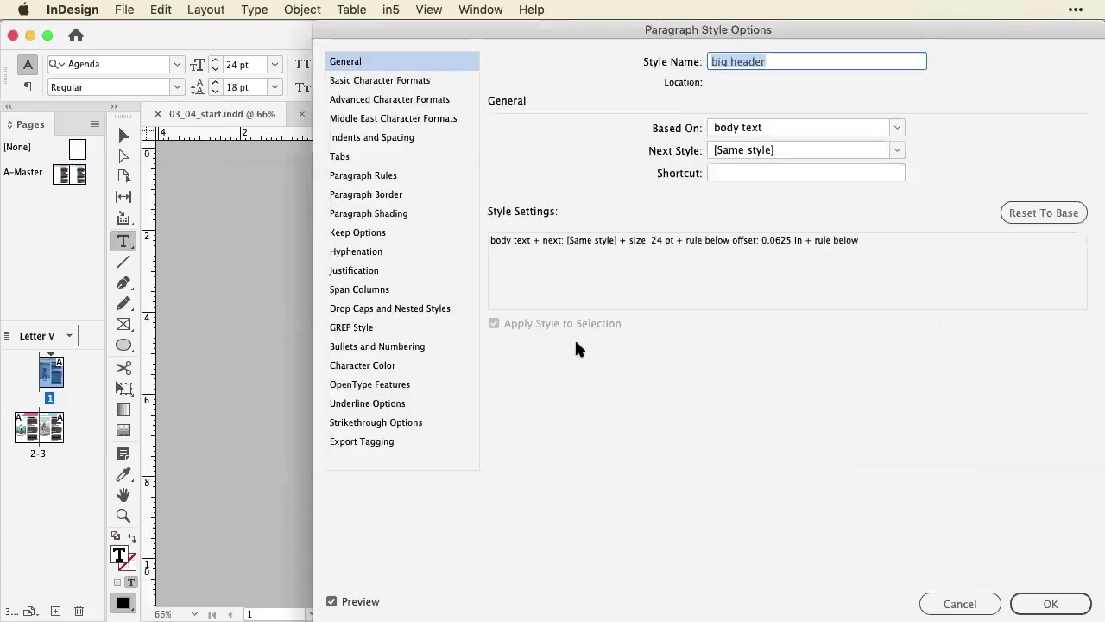
pyautogui.moveTo(473, 28); pyautogui.dragTo(420, 29)
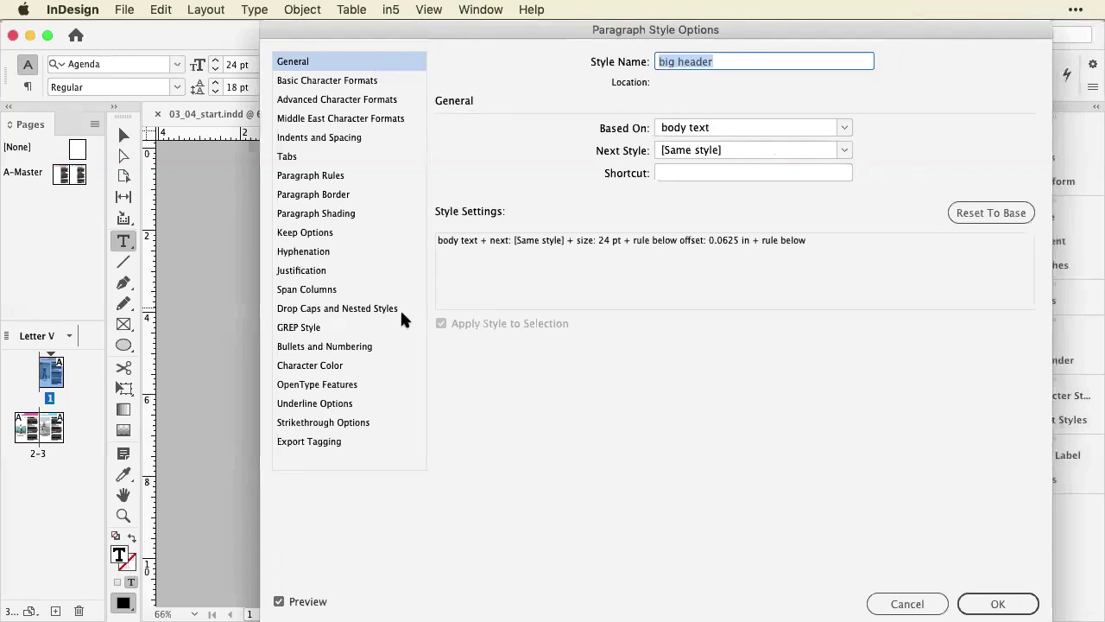
pyautogui.click(335, 443)
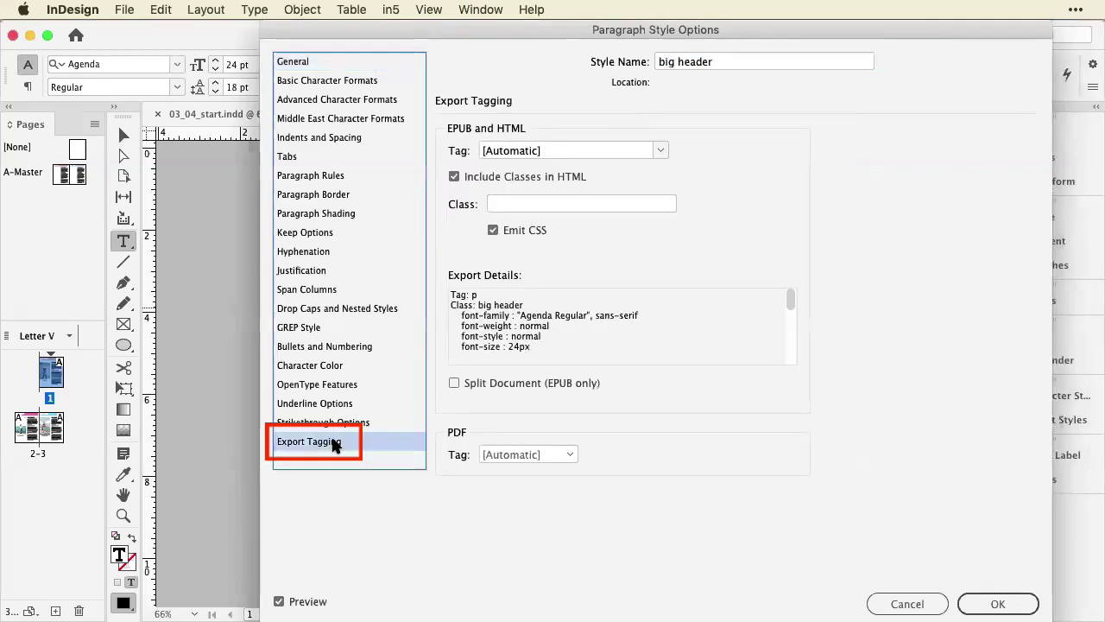
# Step: Set the big header style's EPUB and HTML tag to h2 and confirm
pyautogui.click(649, 150)
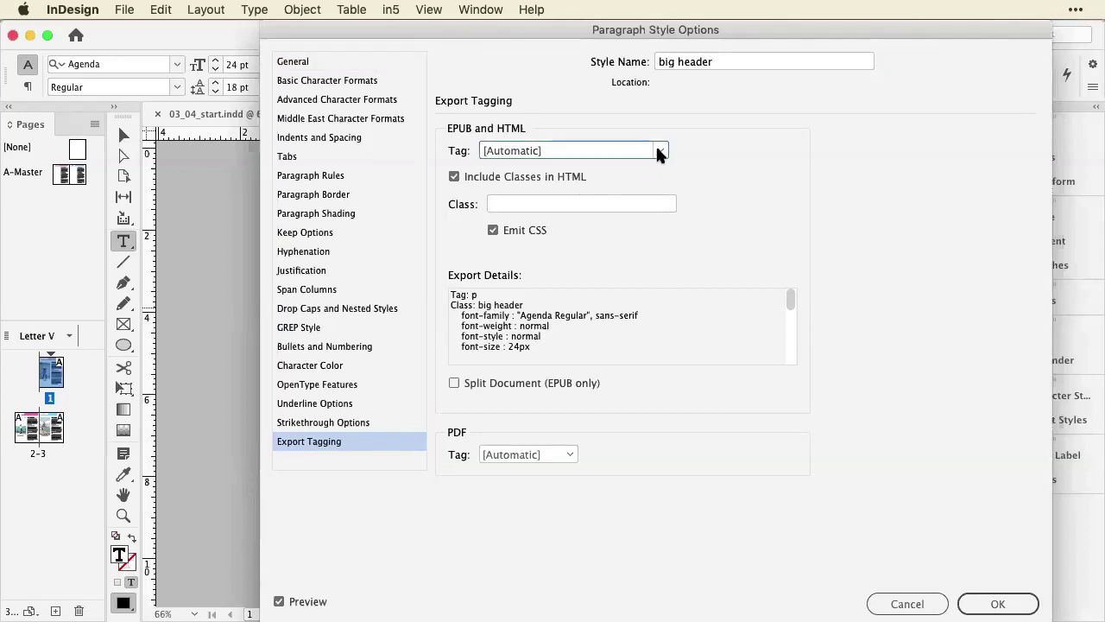
pyautogui.click(658, 151)
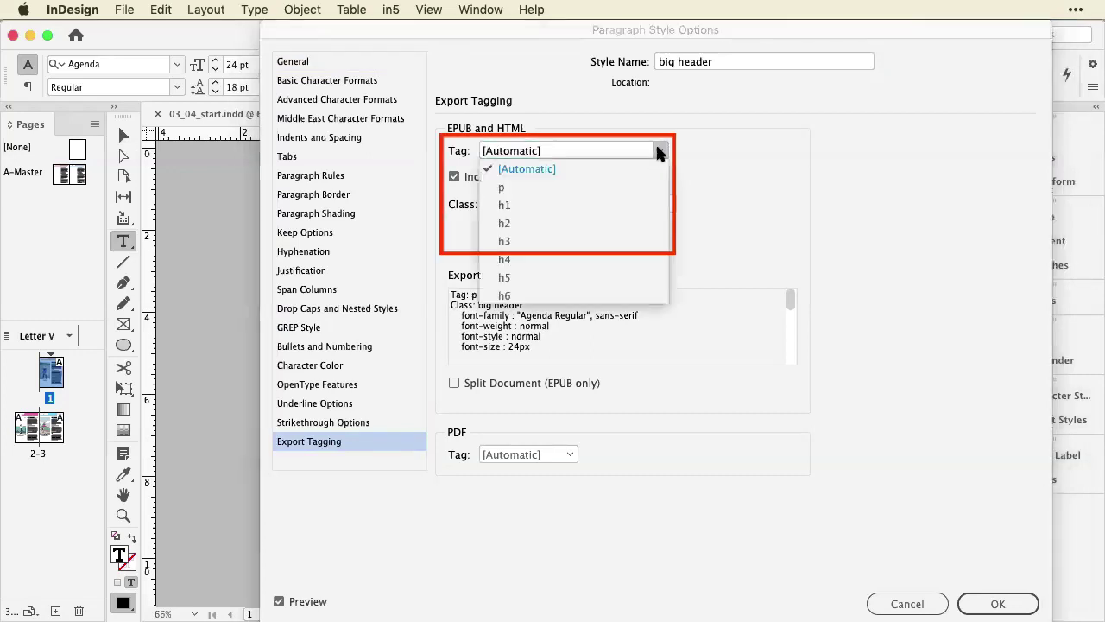
pyautogui.click(594, 31)
pyautogui.moveTo(558, 32); pyautogui.dragTo(748, 8)
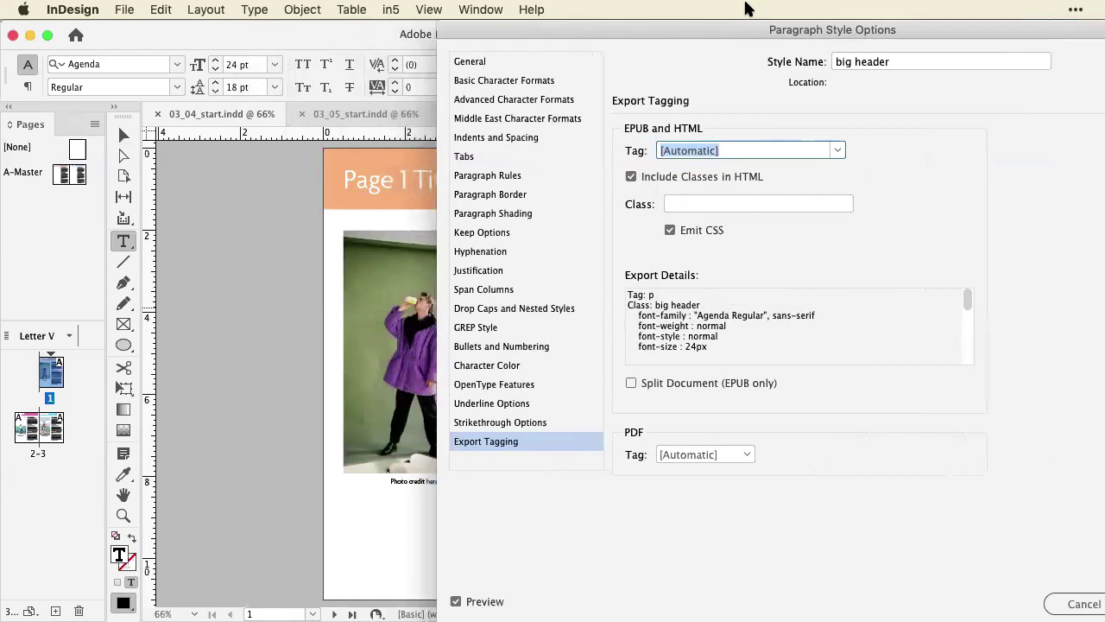
pyautogui.moveTo(593, 32); pyautogui.dragTo(746, 33)
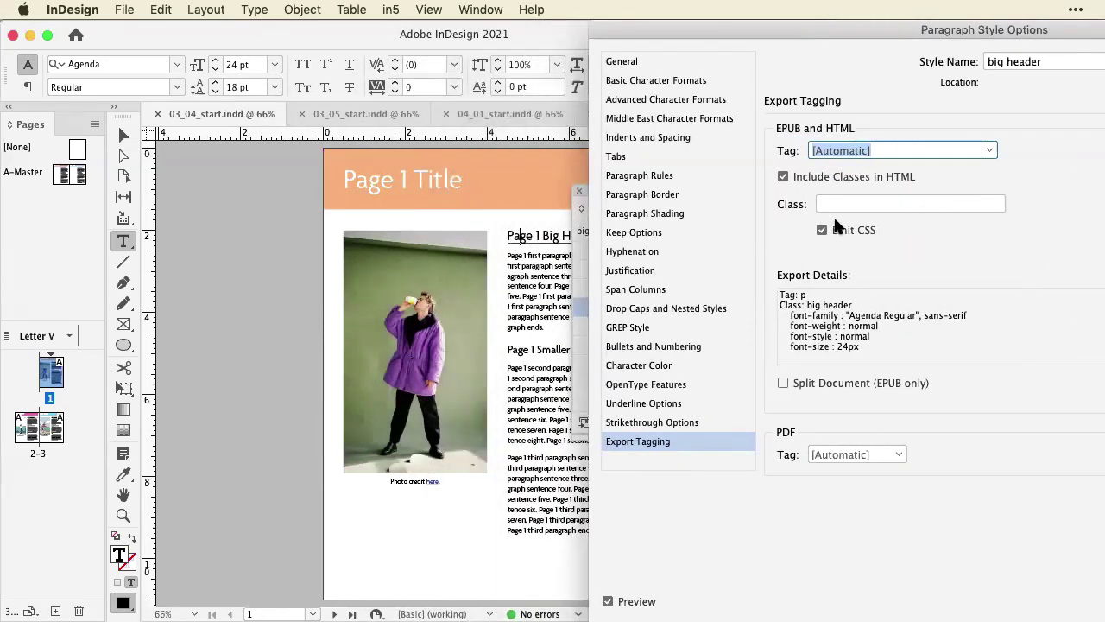
pyautogui.click(990, 149)
pyautogui.click(911, 223)
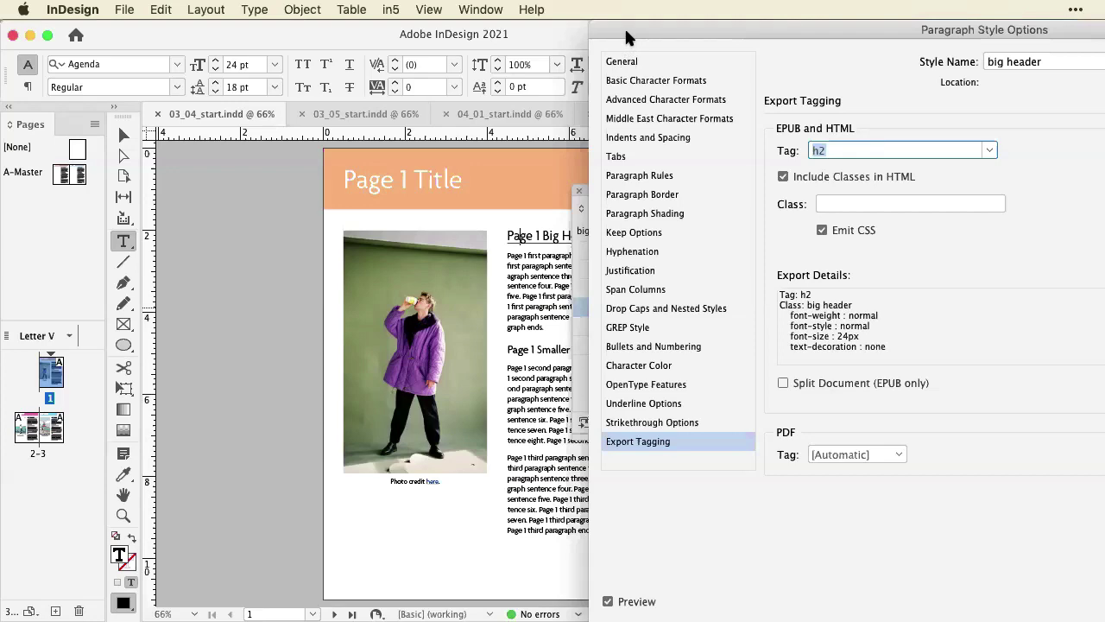
pyautogui.moveTo(624, 27); pyautogui.dragTo(424, 28)
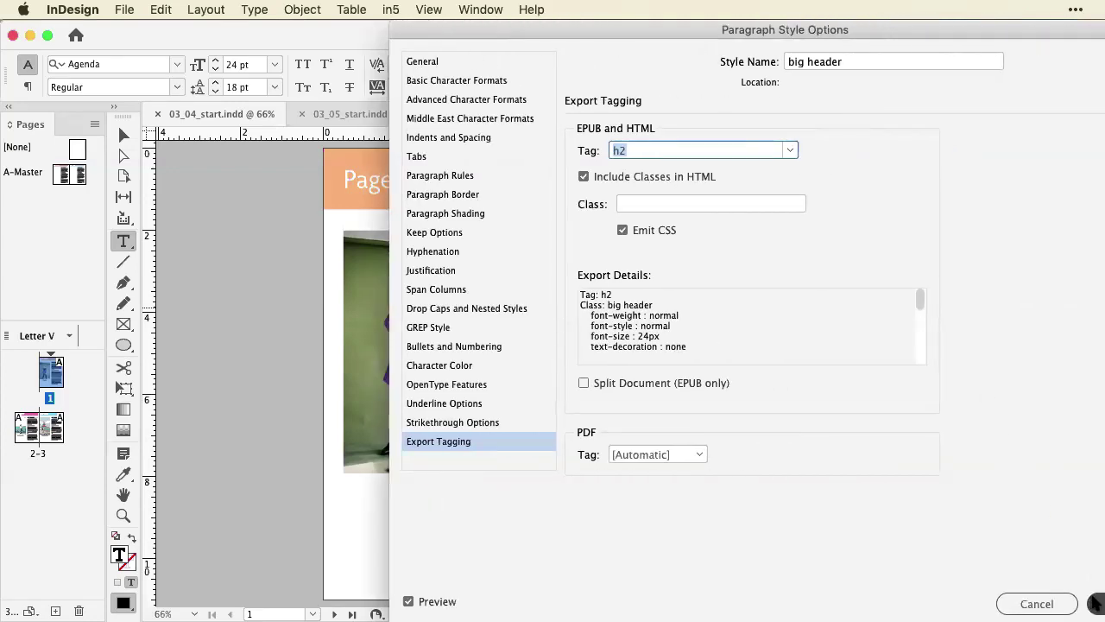
pyautogui.click(1095, 603)
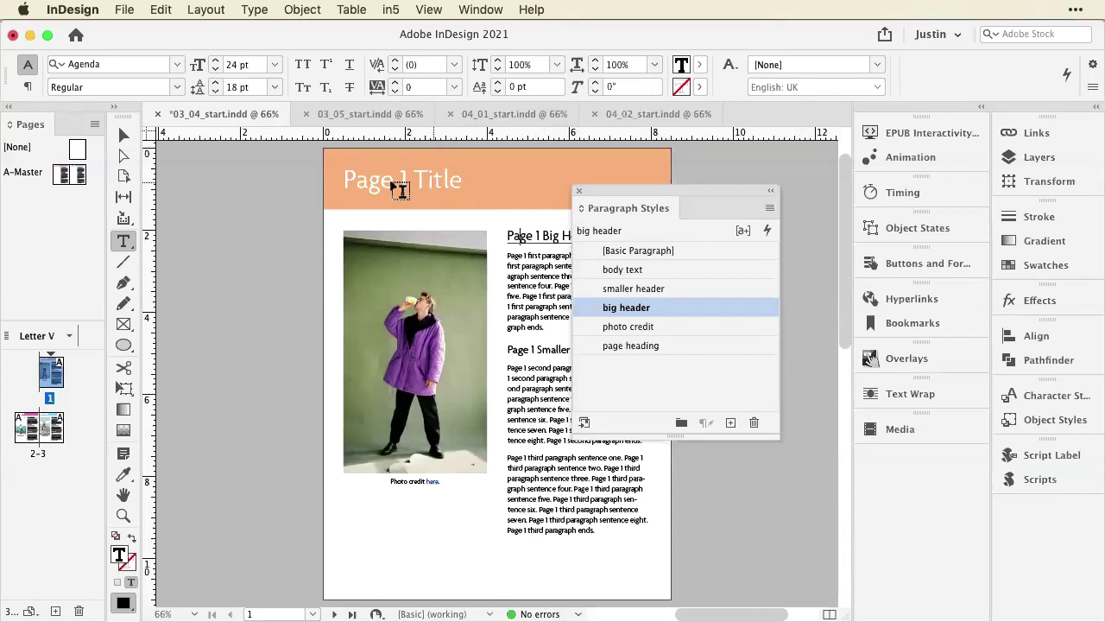
# Step: On A-Master, set the page heading style's export tag to h1 and confirm
pyautogui.doubleClick(76, 181)
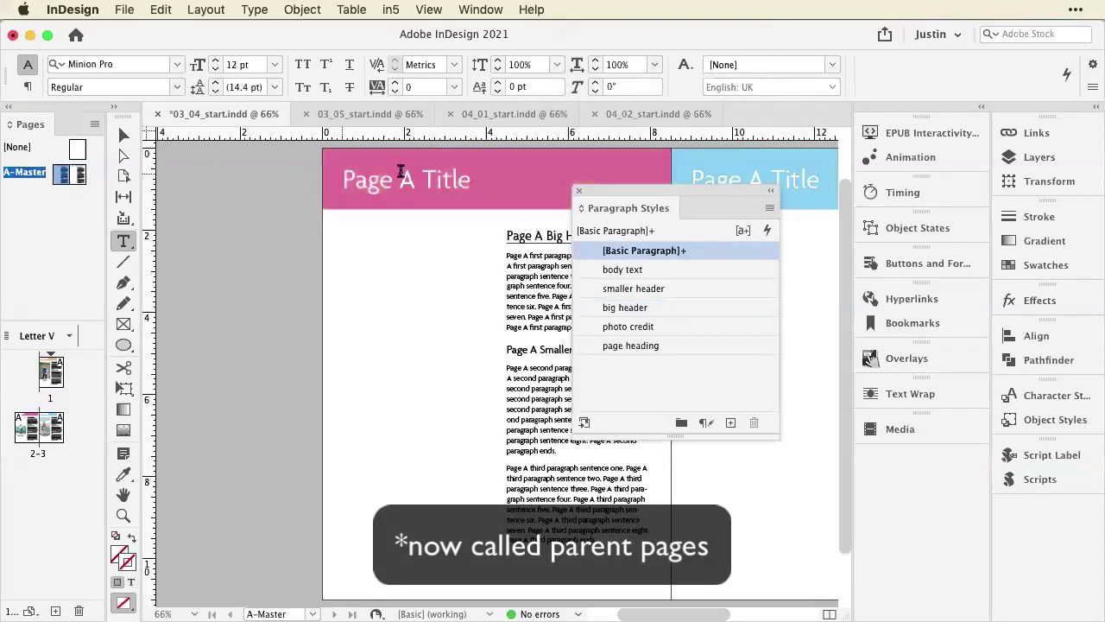
pyautogui.click(417, 177)
pyautogui.rightClick(667, 346)
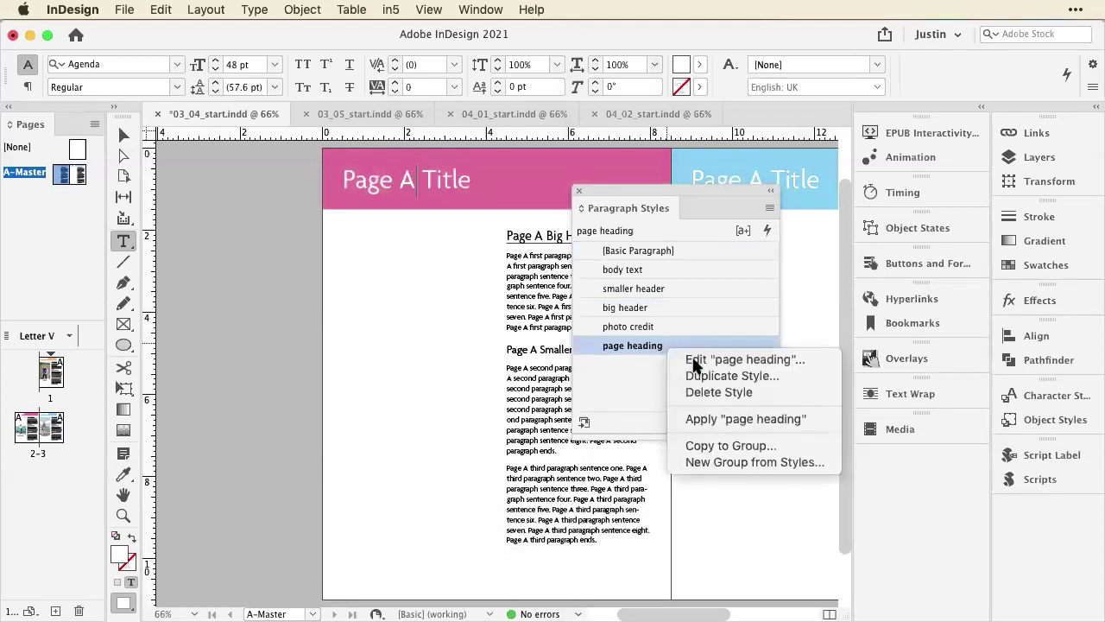
pyautogui.click(702, 361)
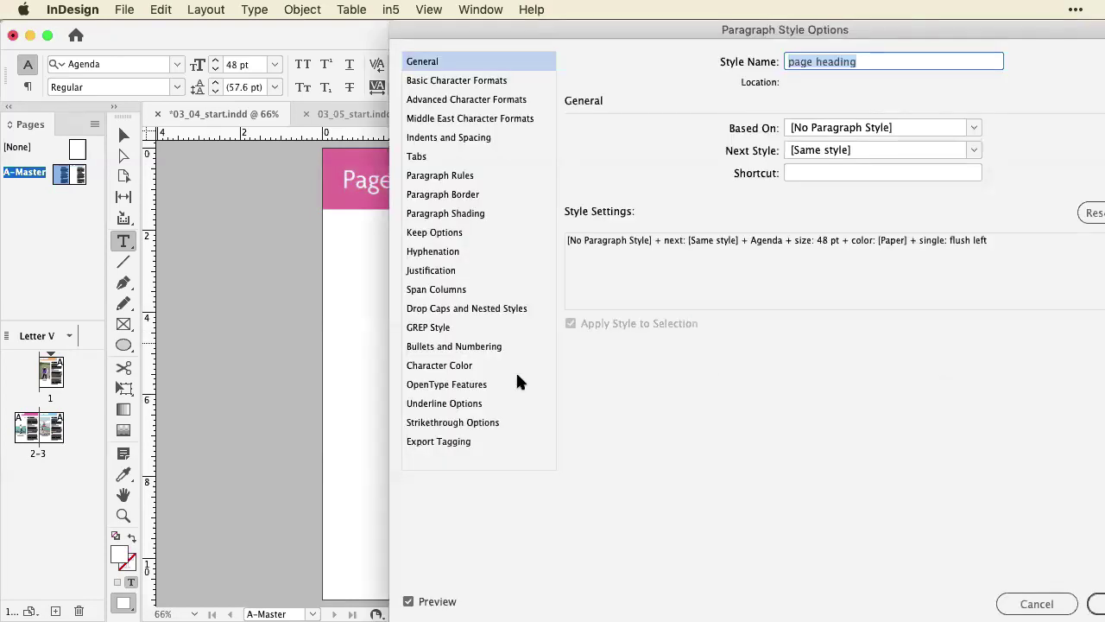
pyautogui.click(465, 442)
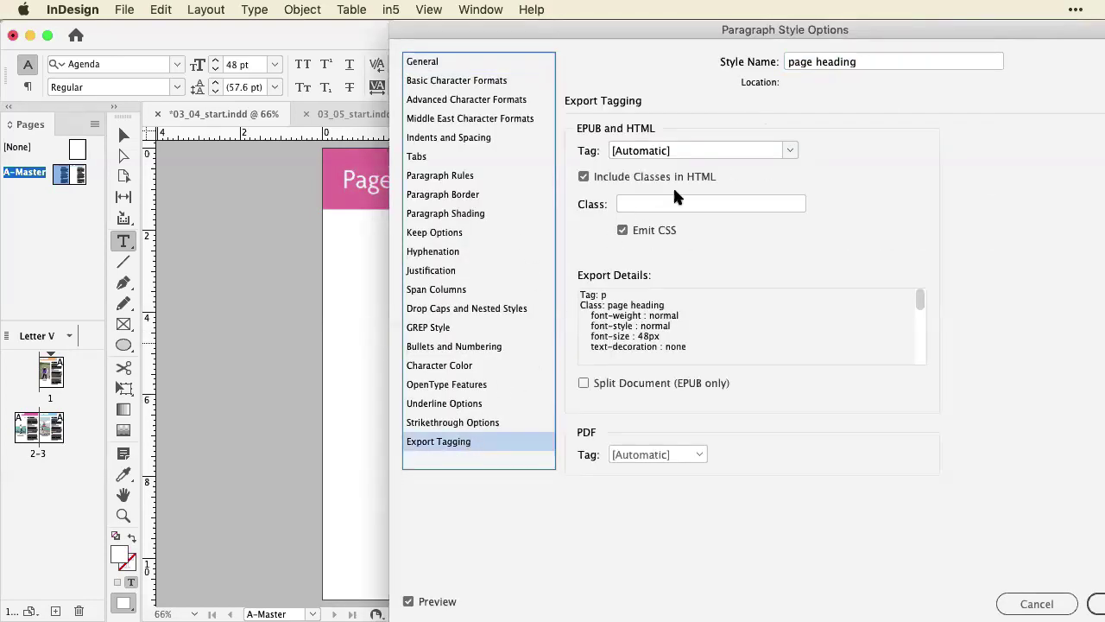
pyautogui.click(788, 150)
pyautogui.click(743, 203)
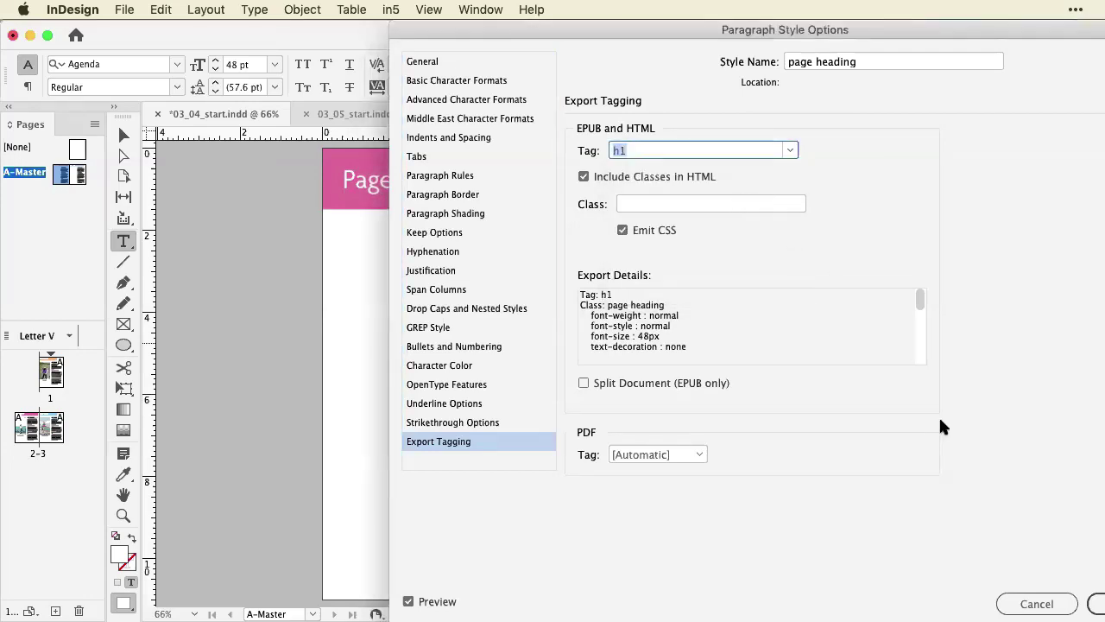
pyautogui.click(1094, 599)
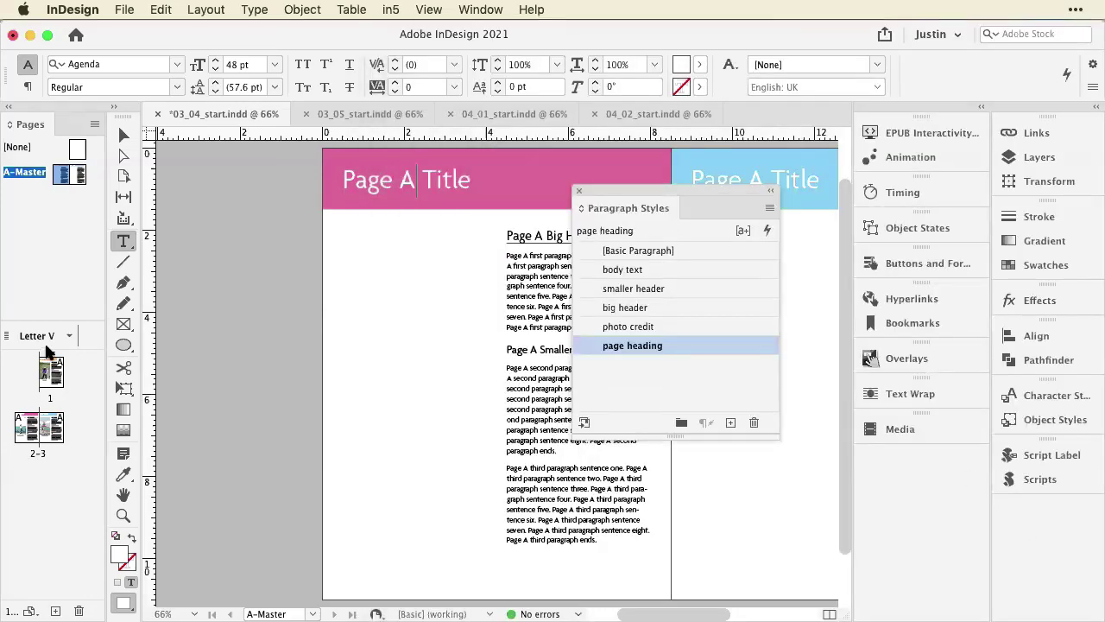
# Step: In Edit All Export Tags, set the smaller header style to export as h3
pyautogui.click(768, 211)
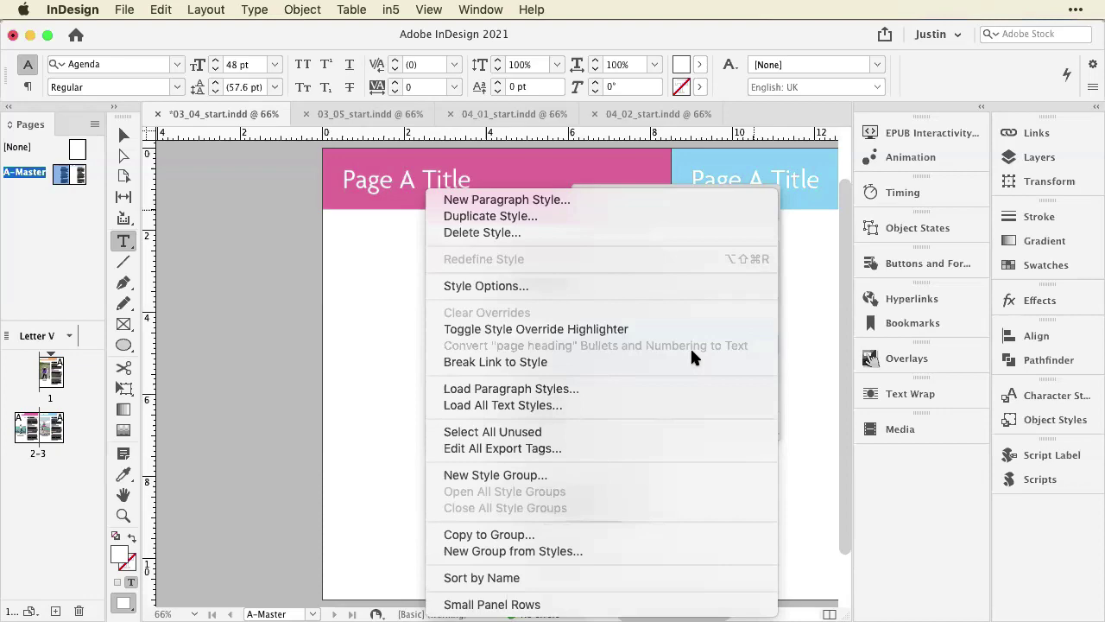
pyautogui.click(676, 447)
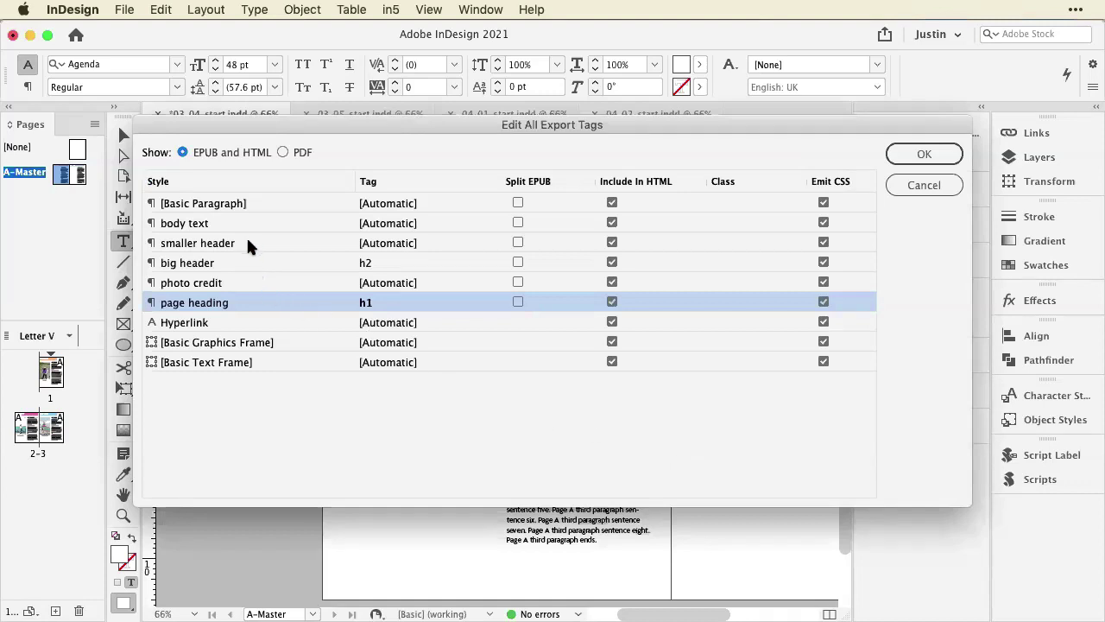
pyautogui.click(411, 247)
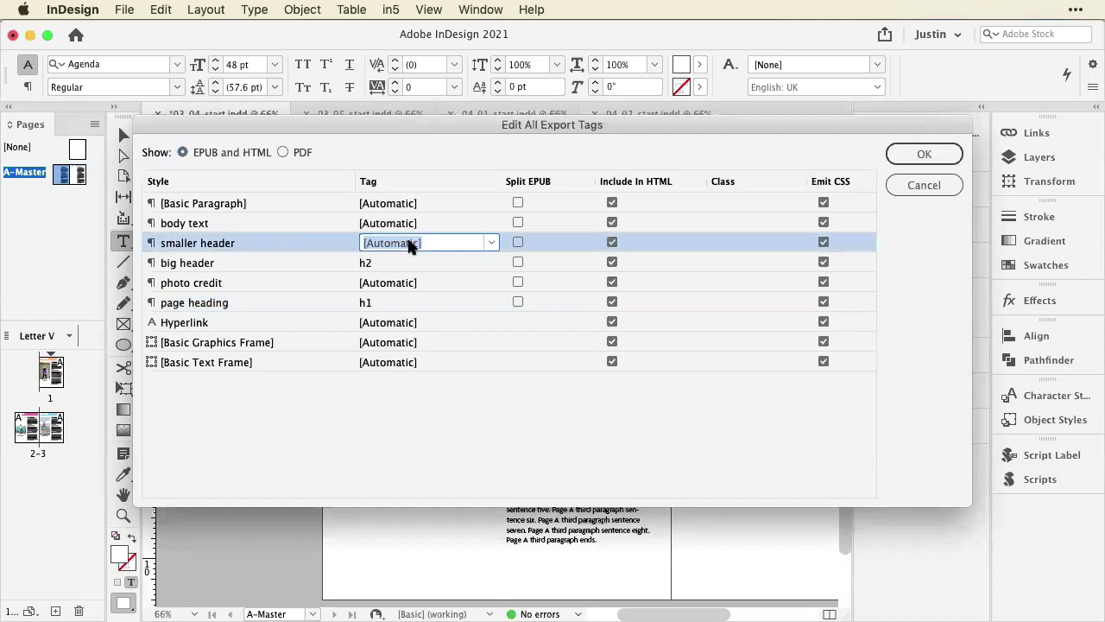
pyautogui.click(491, 242)
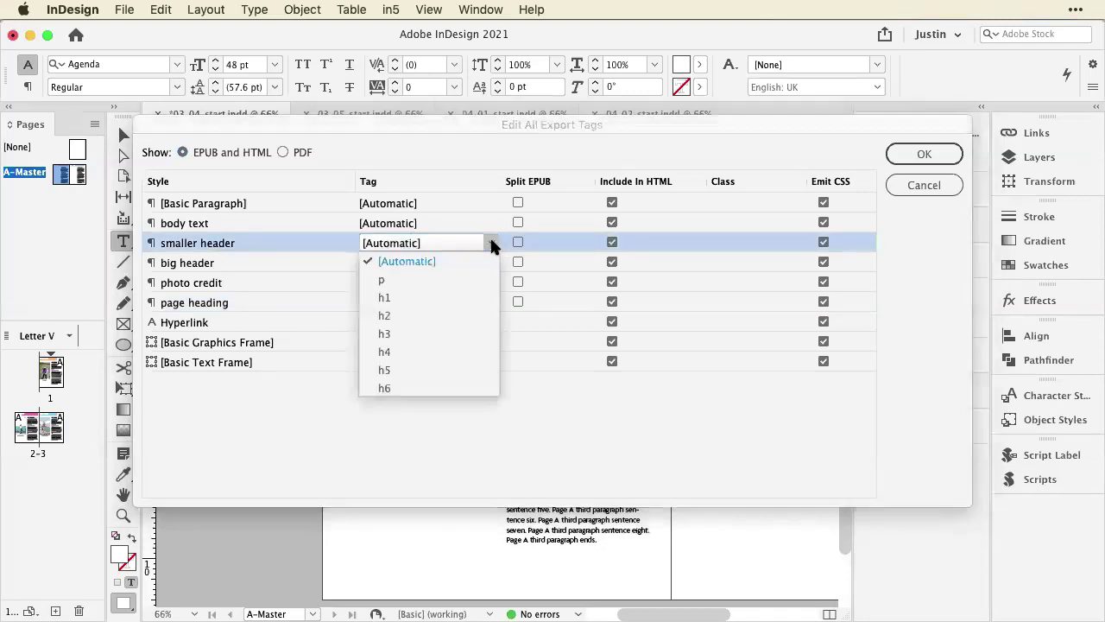
pyautogui.click(460, 333)
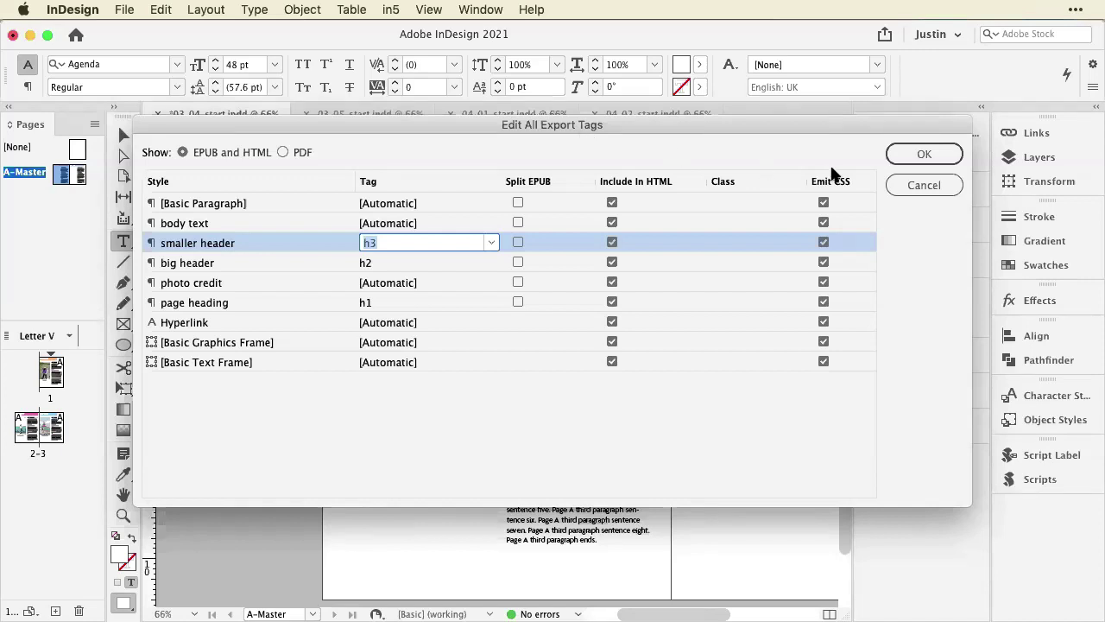
pyautogui.click(919, 154)
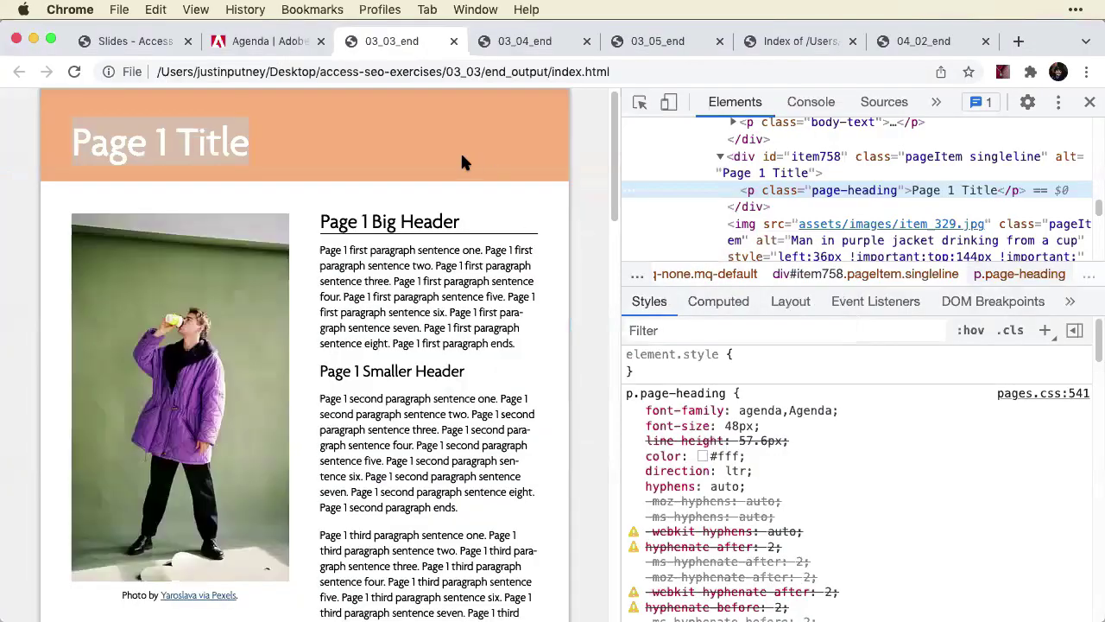
# Step: Open the 03_04_end page and inspect the Page 1 Title, now an h1 element
pyautogui.click(515, 39)
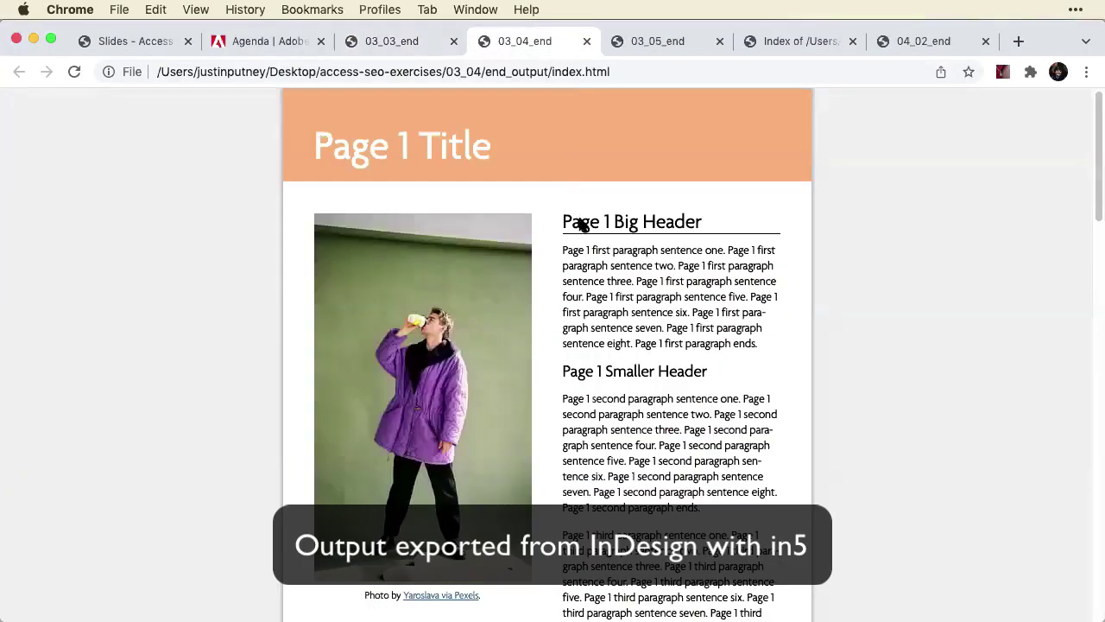
pyautogui.rightClick(391, 149)
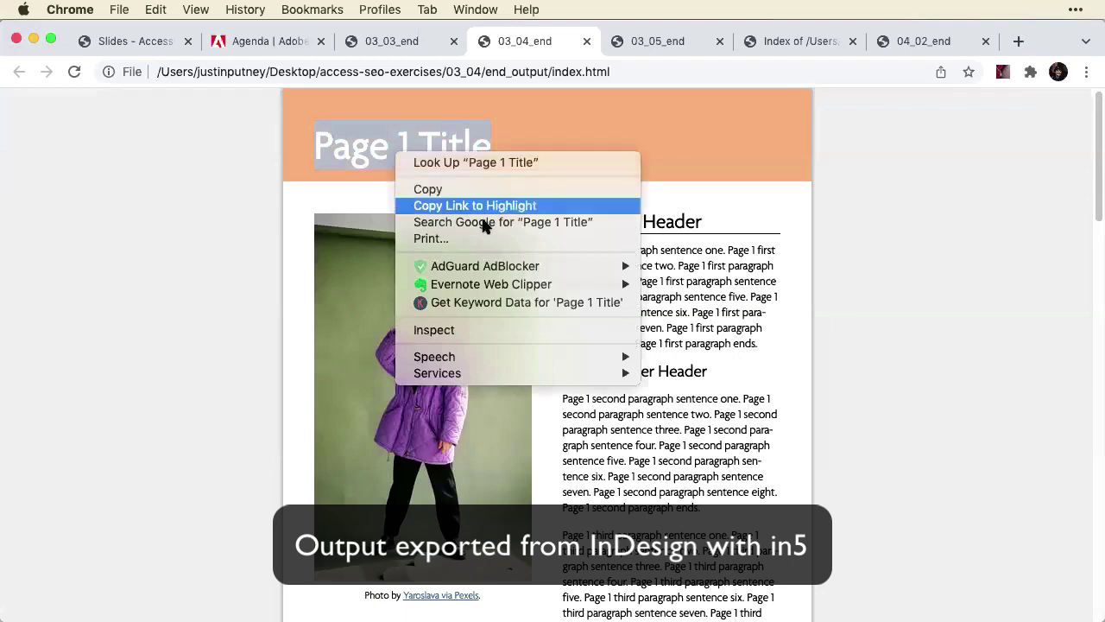
pyautogui.click(553, 328)
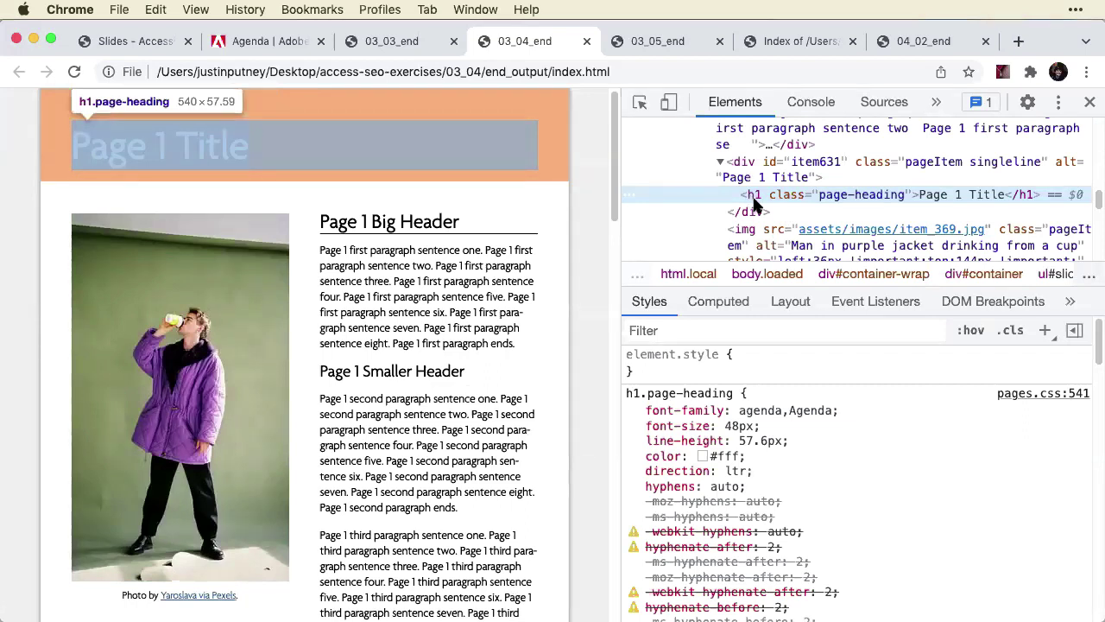
# Step: Pick the Big Header and Smaller Header in DevTools, confirming they are h2 and h3
pyautogui.tripleClick(358, 218)
pyautogui.click(406, 394)
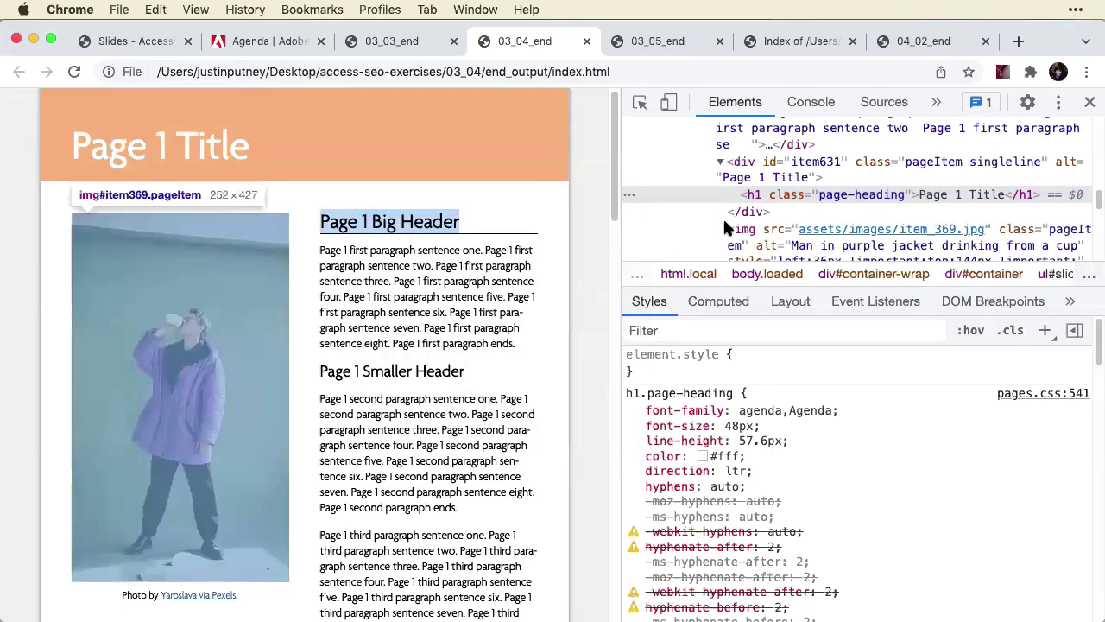
pyautogui.click(640, 102)
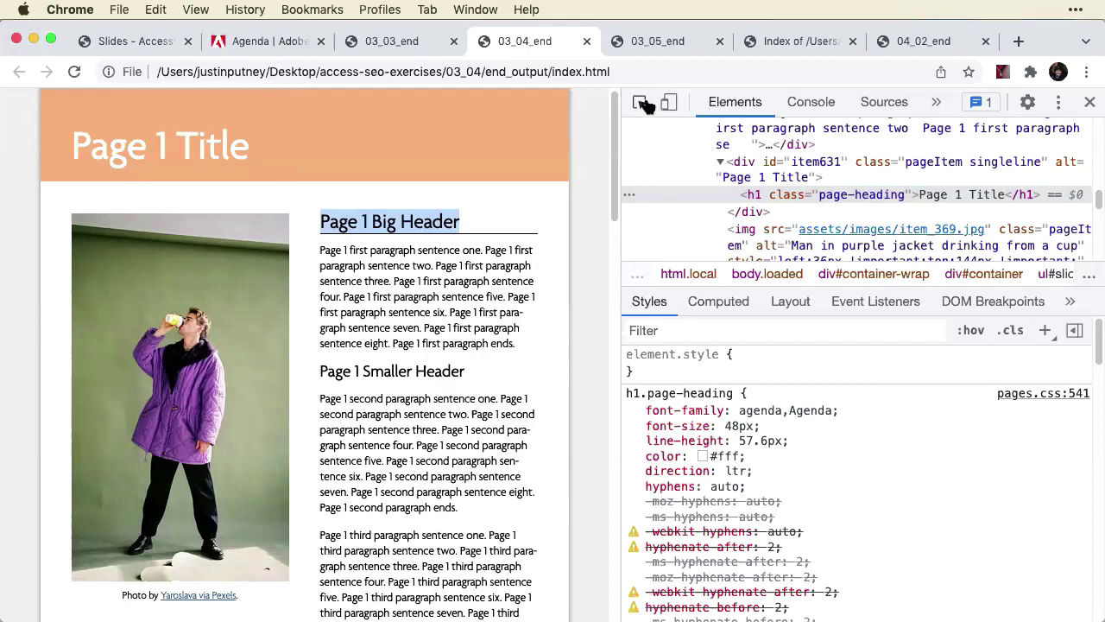
pyautogui.click(427, 225)
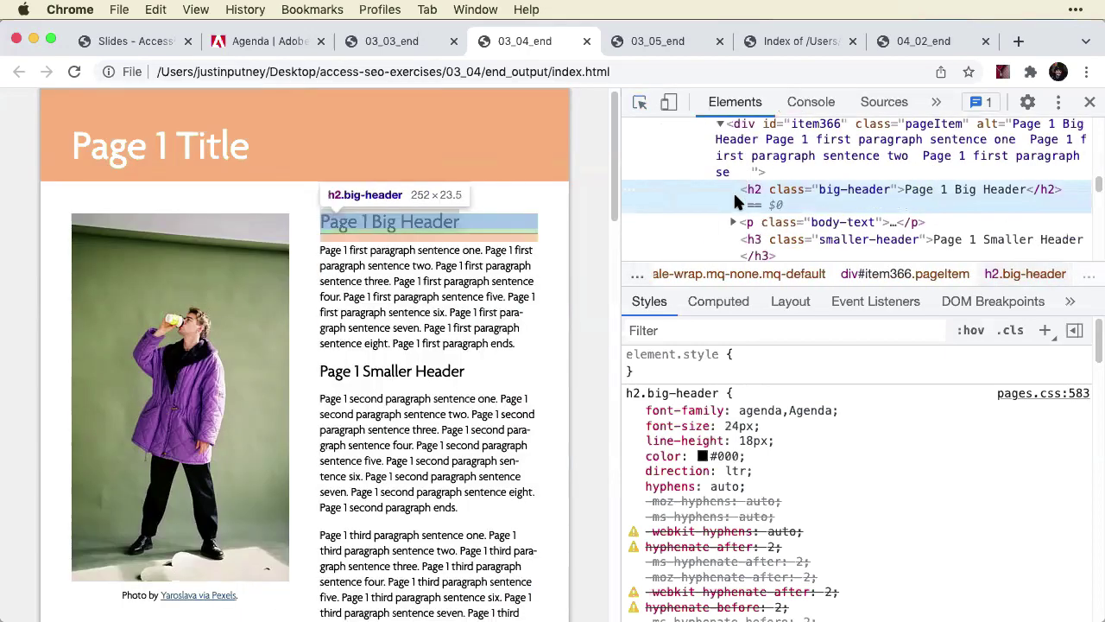
pyautogui.click(640, 102)
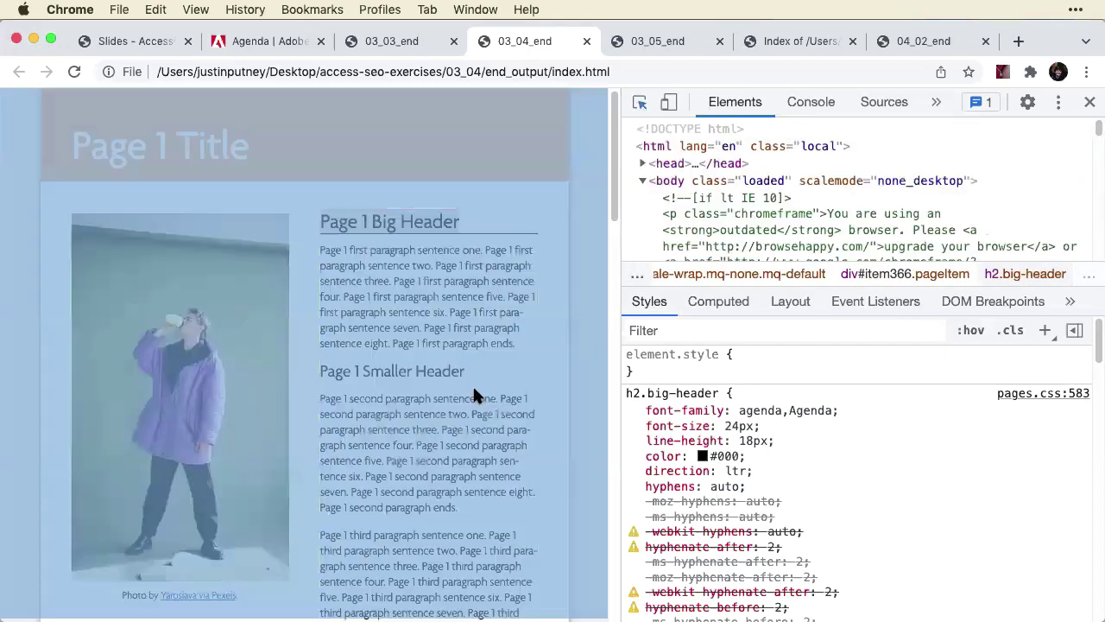
pyautogui.click(447, 367)
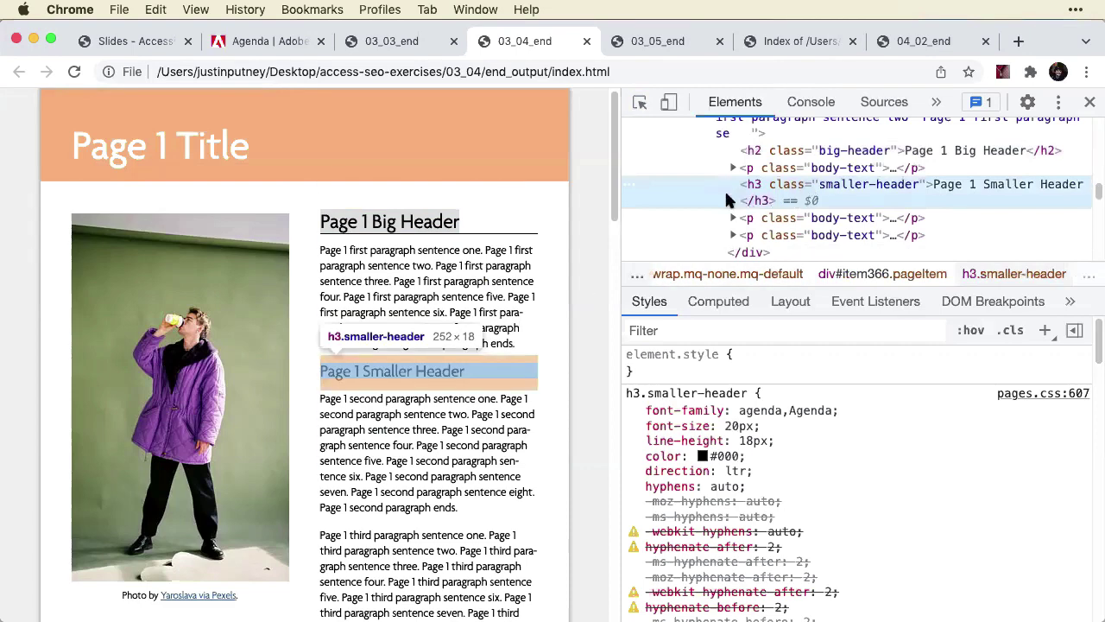